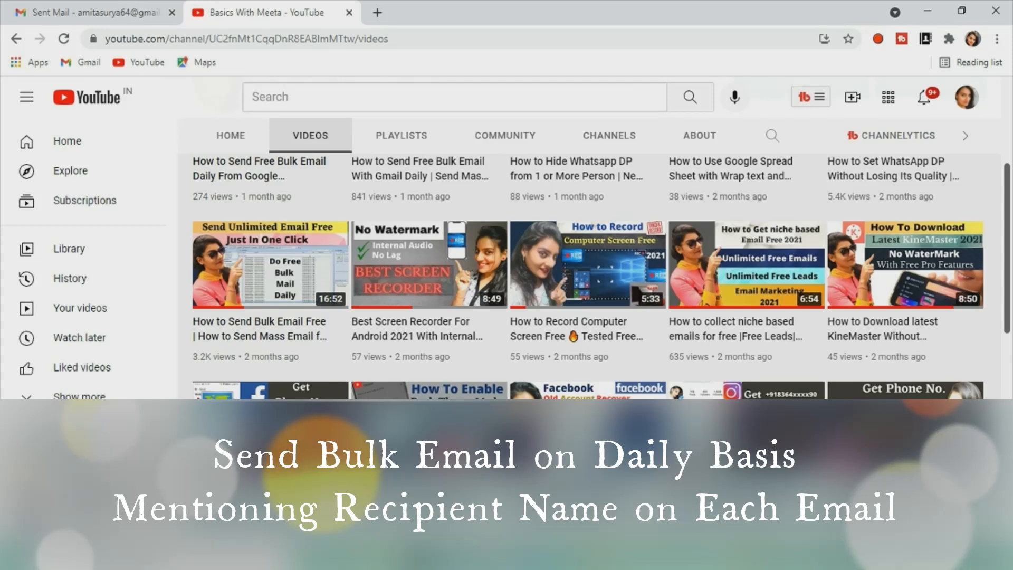
scroll(649, 459, "up", 5)
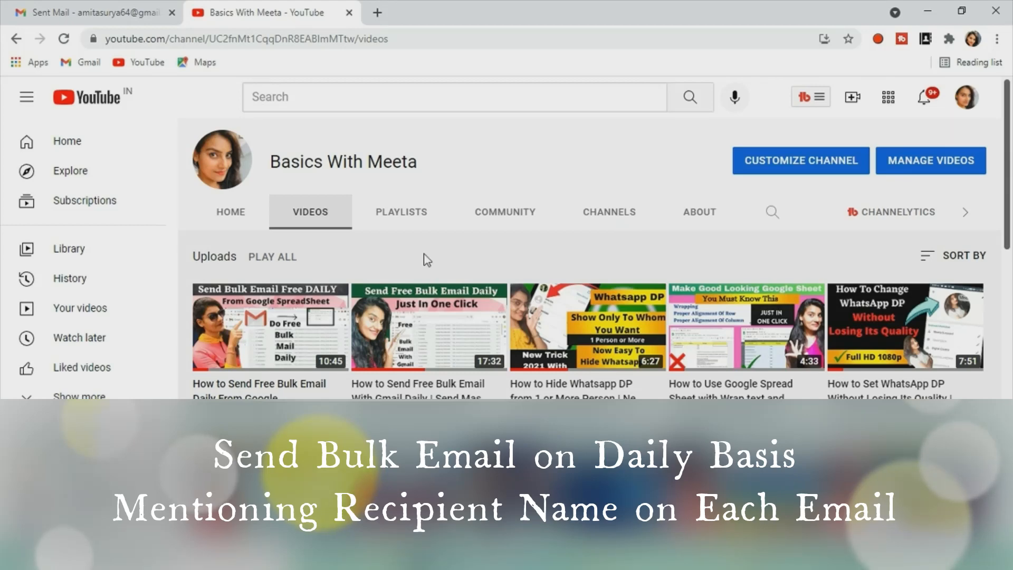
scroll(425, 263, "down", 1)
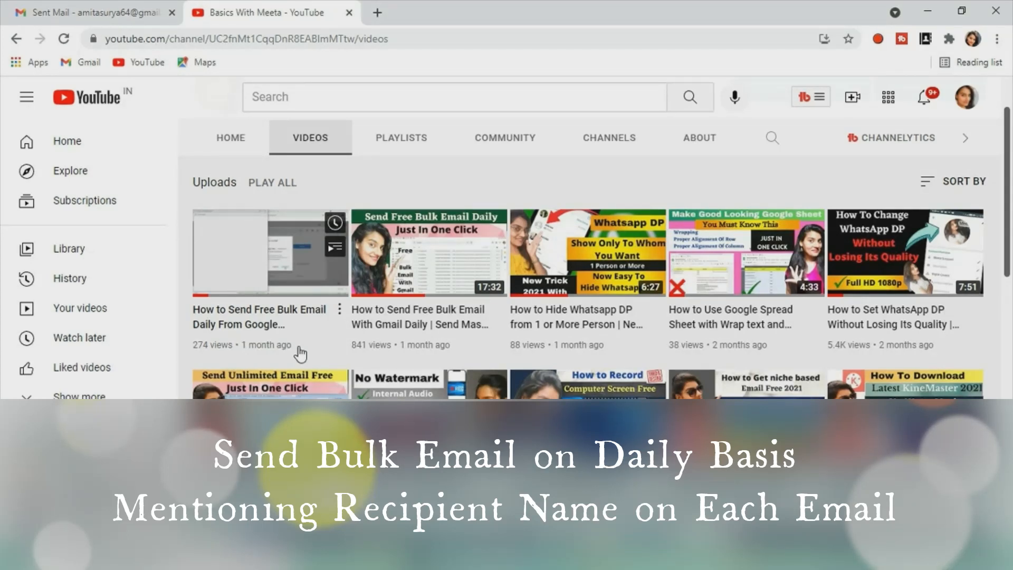
scroll(300, 354, "down", 3)
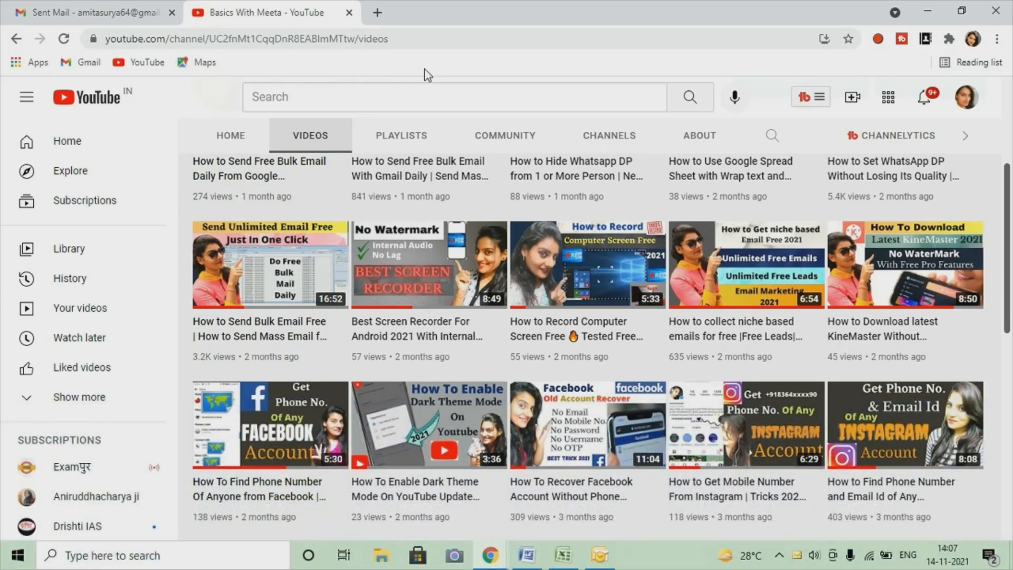
scroll(470, 267, "up", 4)
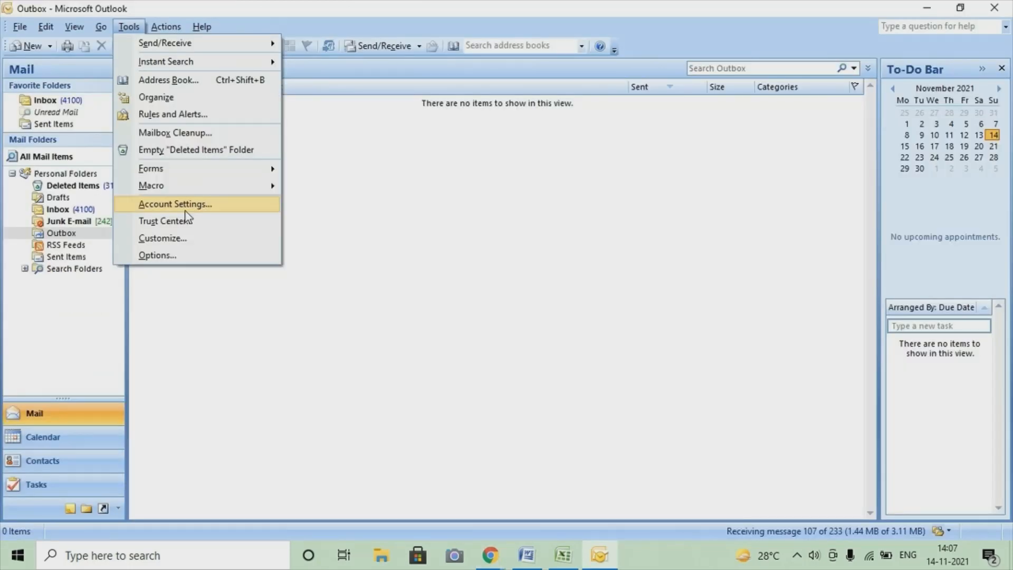
Check in Outlook's Account Settings which e-mail account is configured for sending by default
left_click(185, 211)
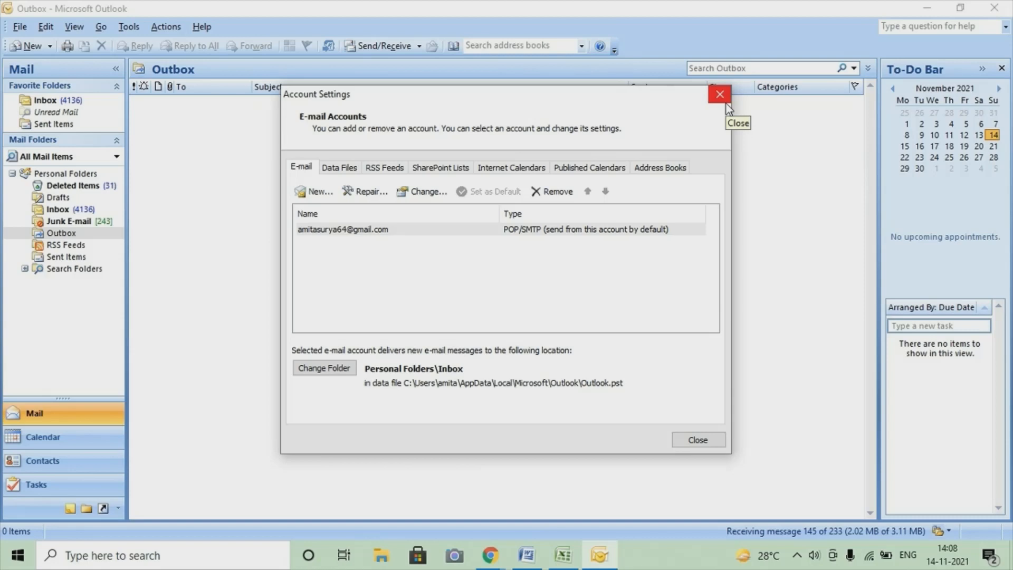
left_click(720, 95)
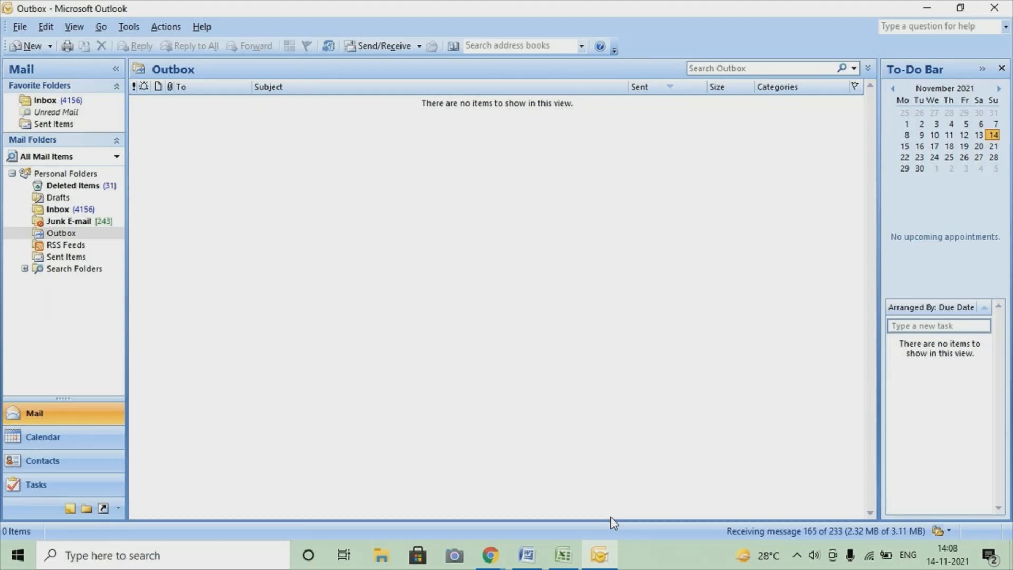
left_click(599, 552)
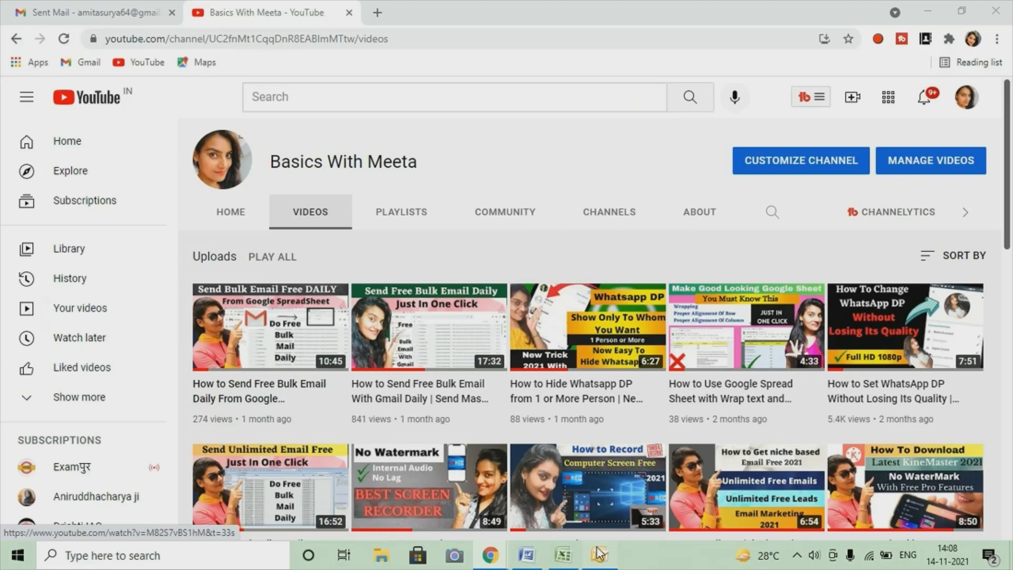
left_click(598, 554)
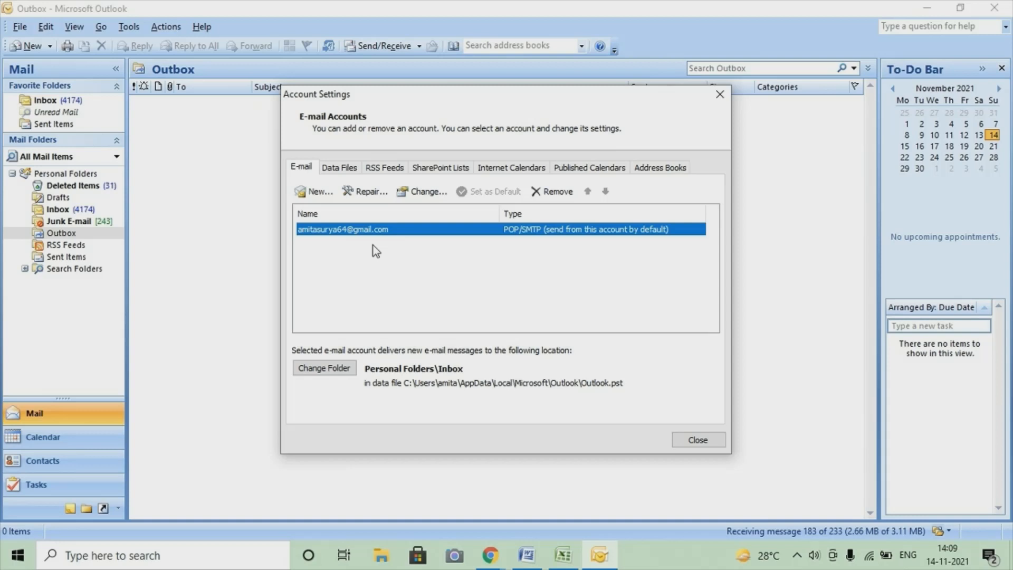
left_click(413, 253)
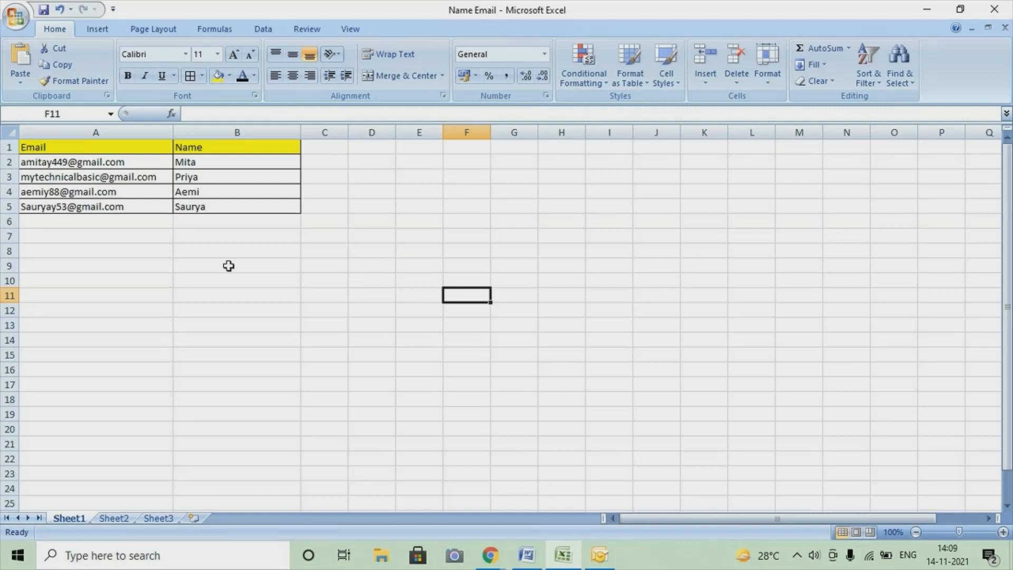
Review the Email and Name columns of the recipient workbook in Excel and the letter text in Word
scroll(259, 367, "up", 1, "ctrl")
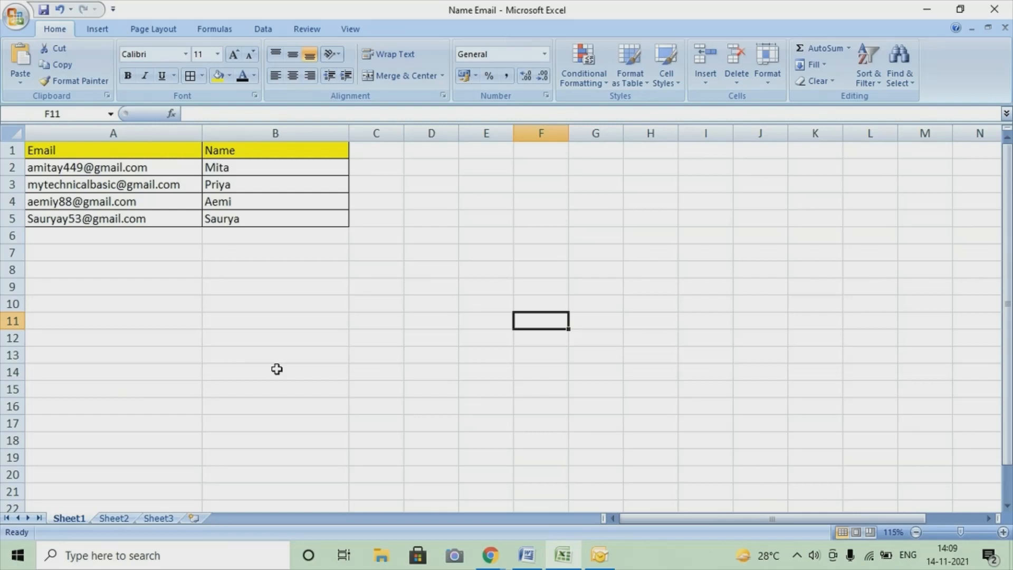
left_click(525, 563)
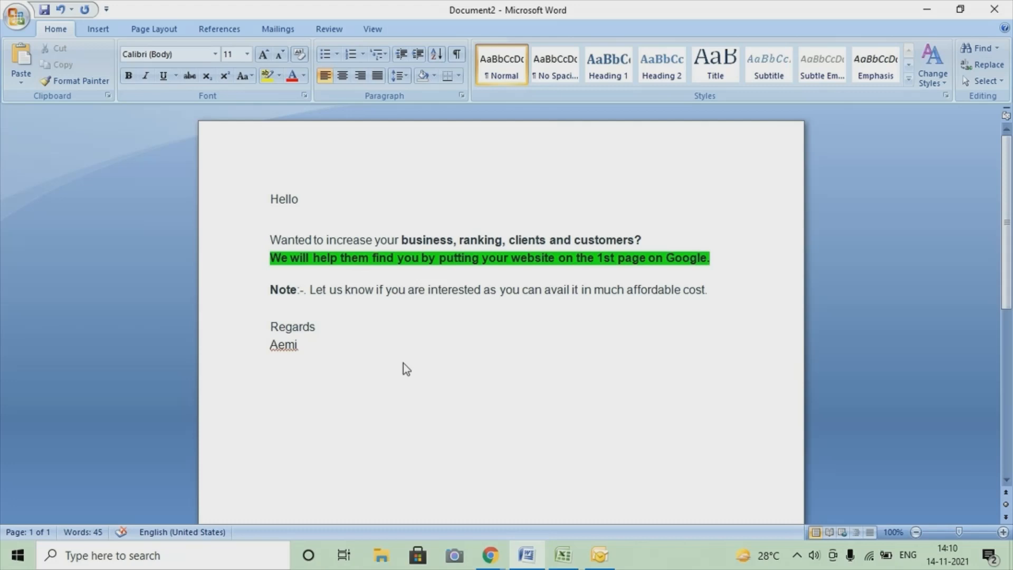
key("alt+Tab")
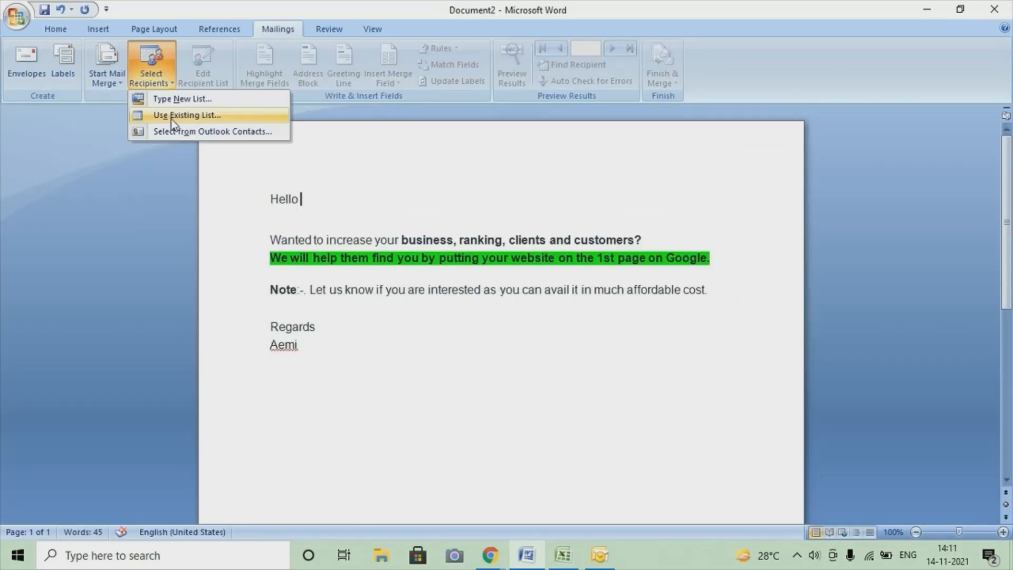
Use the existing Name Email workbook as the letter's mail merge recipient list and insert the Name merge field after "Hello"
left_click(213, 116)
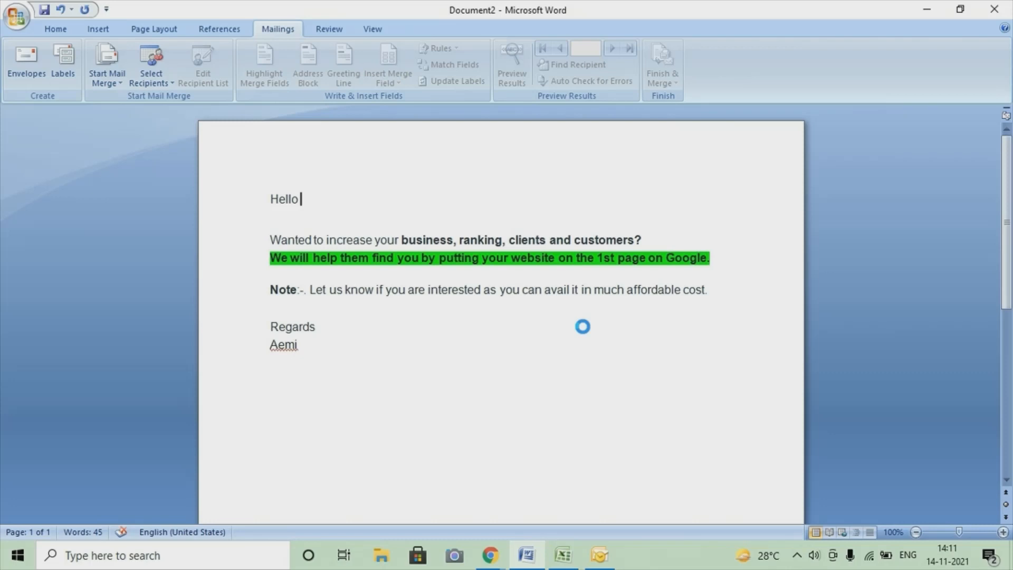
left_click(388, 78)
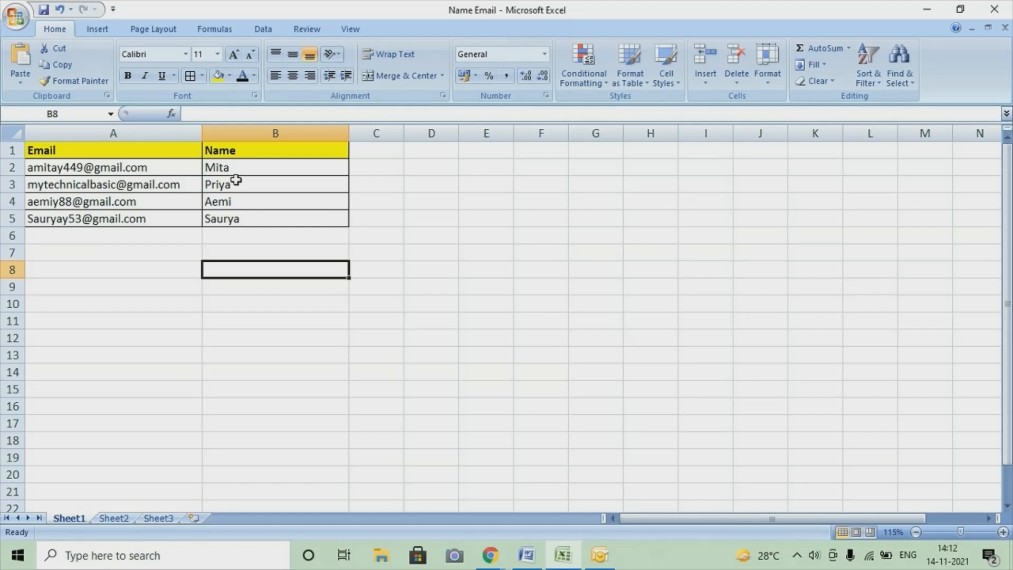
left_click(526, 556)
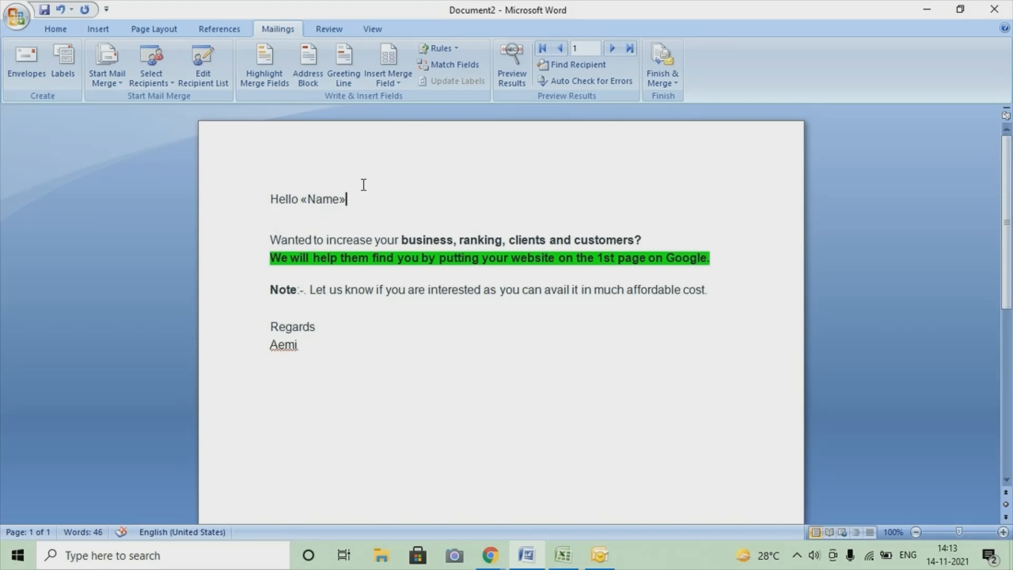
Merge the letter to e-mail messages for all records, addressed by the Email field, with subject "Increase Your Sales..." and HTML format
left_click(665, 80)
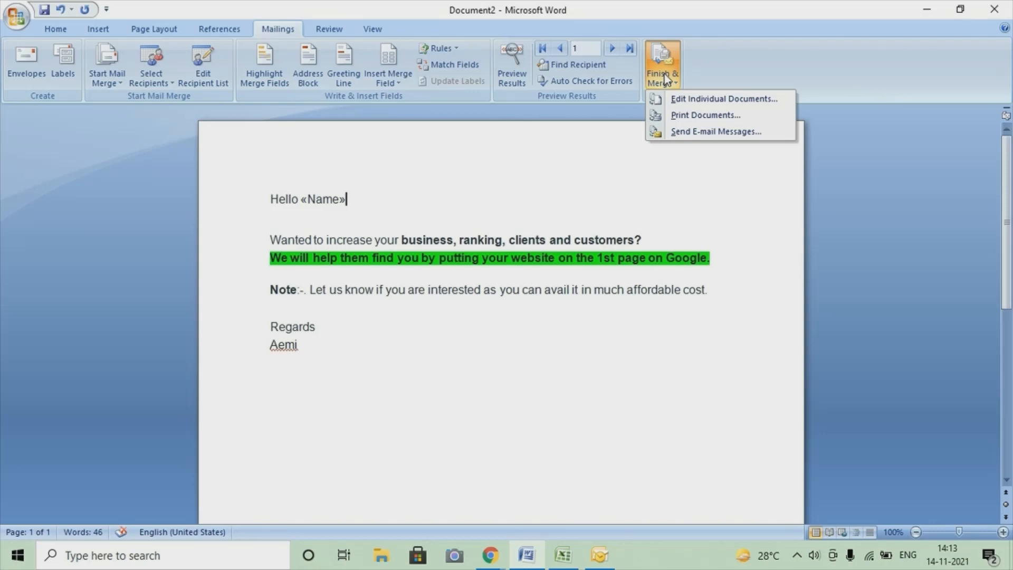
left_click(715, 132)
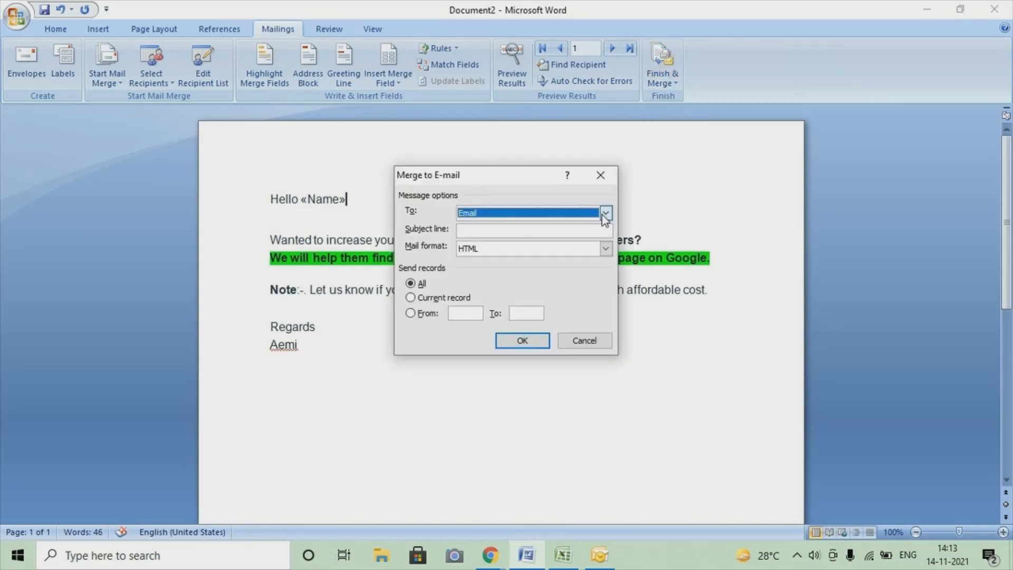
left_click(606, 212)
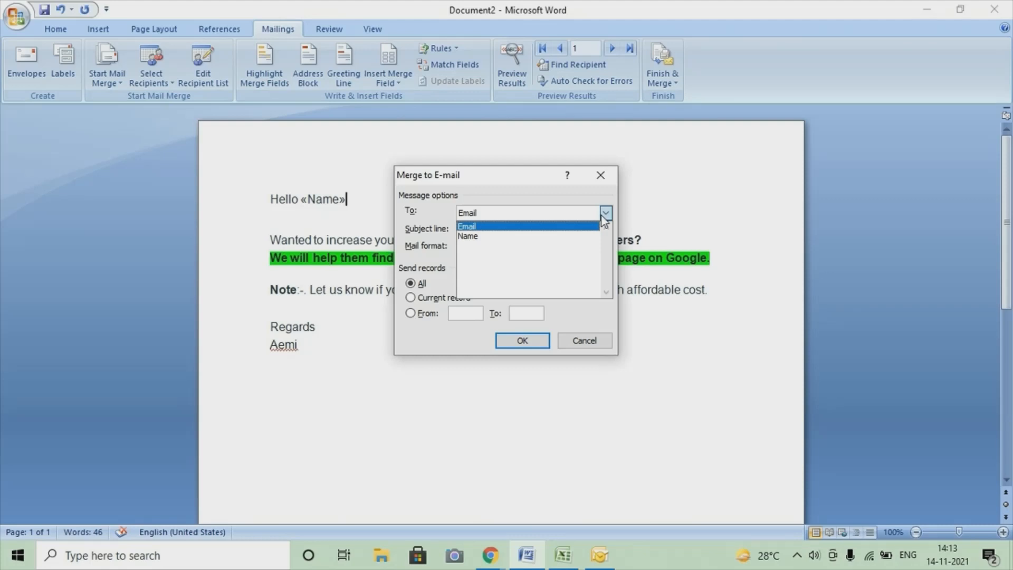
left_click(487, 231)
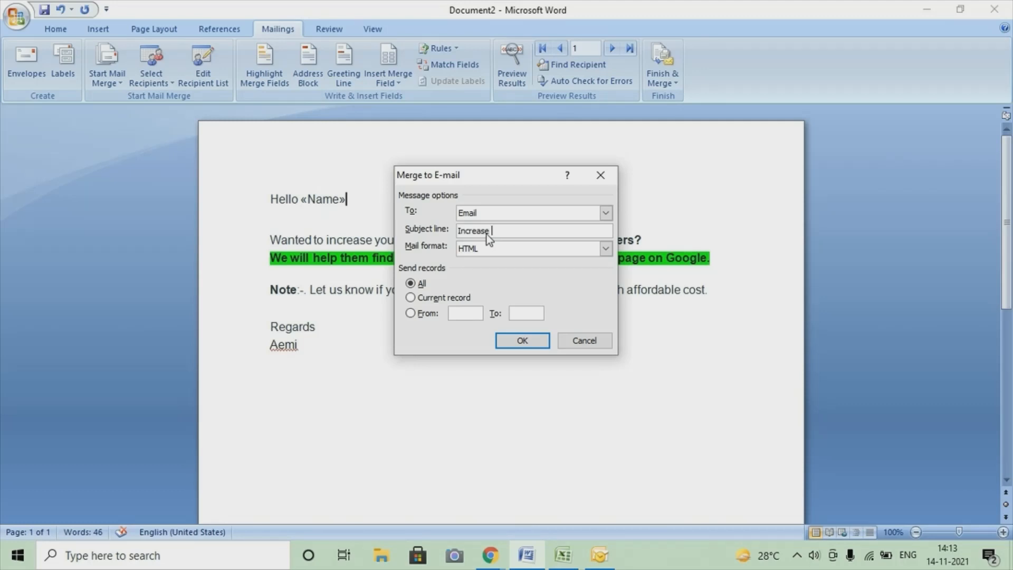
type("Your Sales...")
left_click(506, 348)
Check Outlook's Outbox and open the newest "Increase Your Sales..." message in Gmail's Sent folder in Chrome
left_click(599, 555)
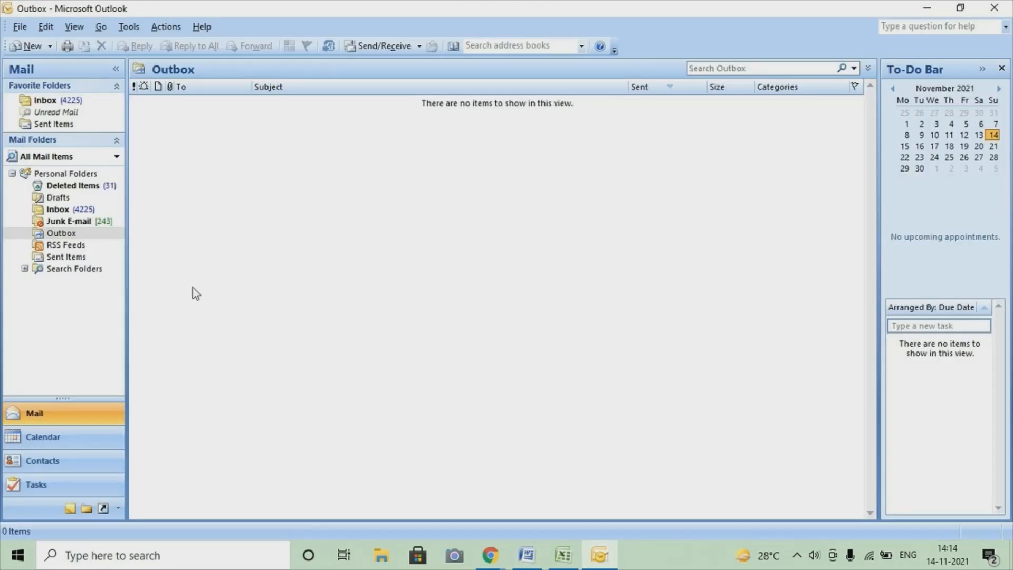
mouse_move(536, 561)
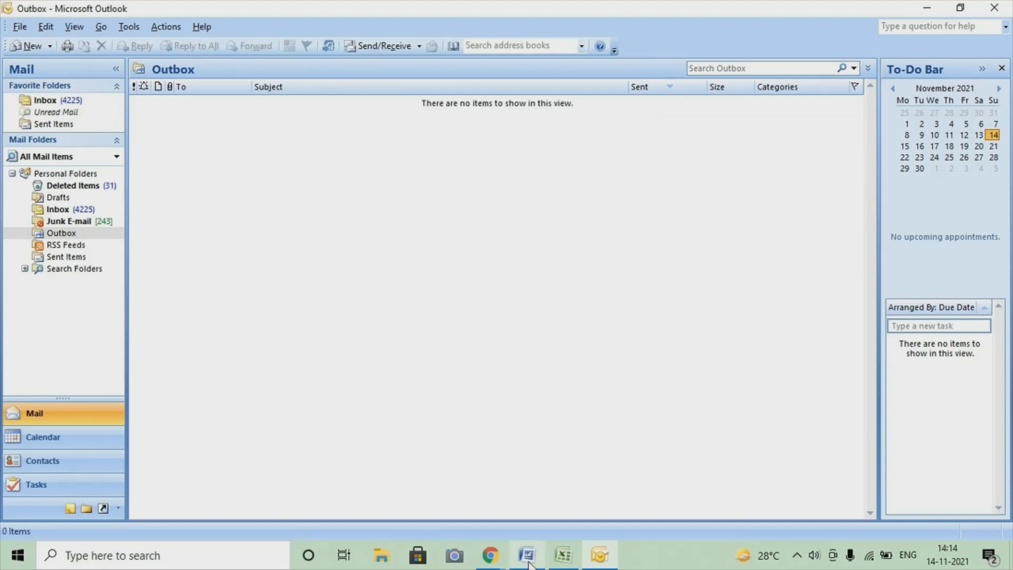
mouse_move(502, 550)
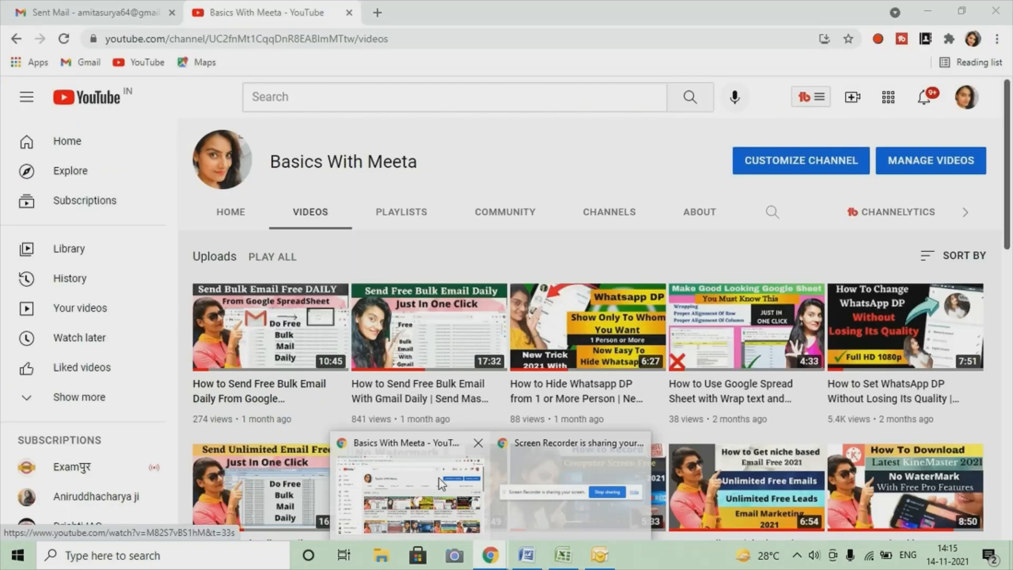
left_click(442, 483)
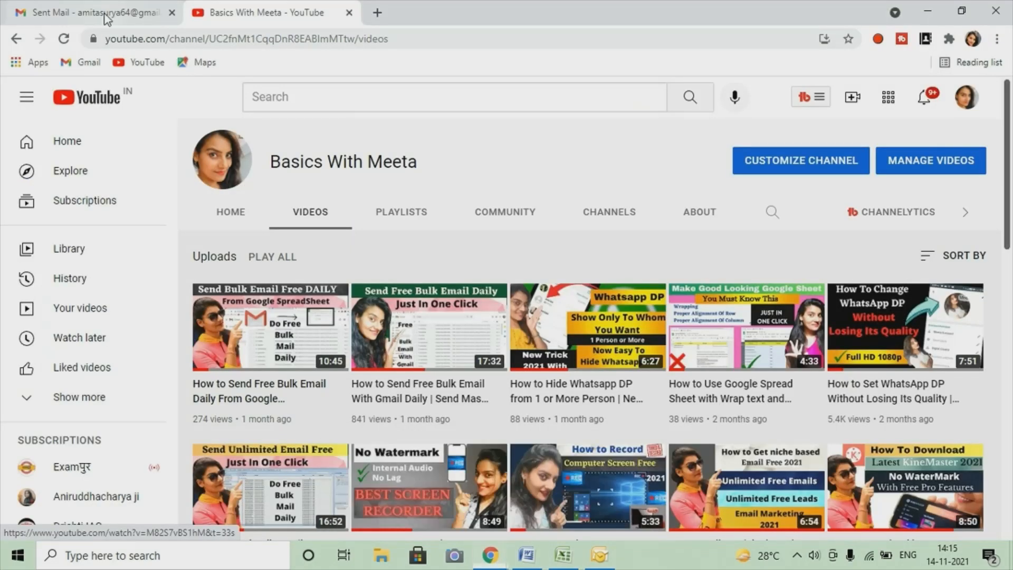
left_click(108, 19)
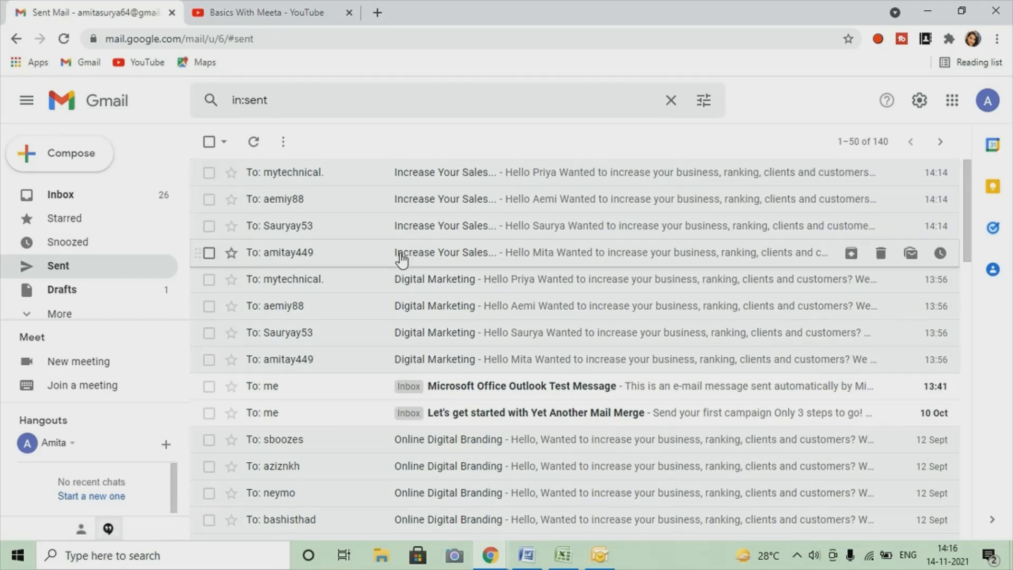
left_click(544, 182)
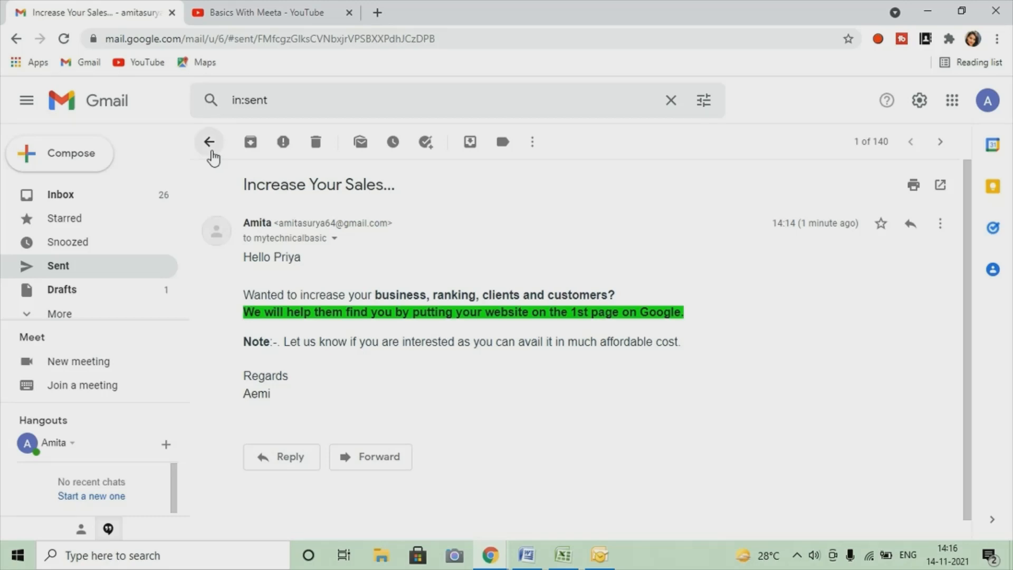
Check the recipient list in Excel and open the second "Increase Your Sales..." message in Gmail's Sent folder to compare its greeting
left_click(563, 555)
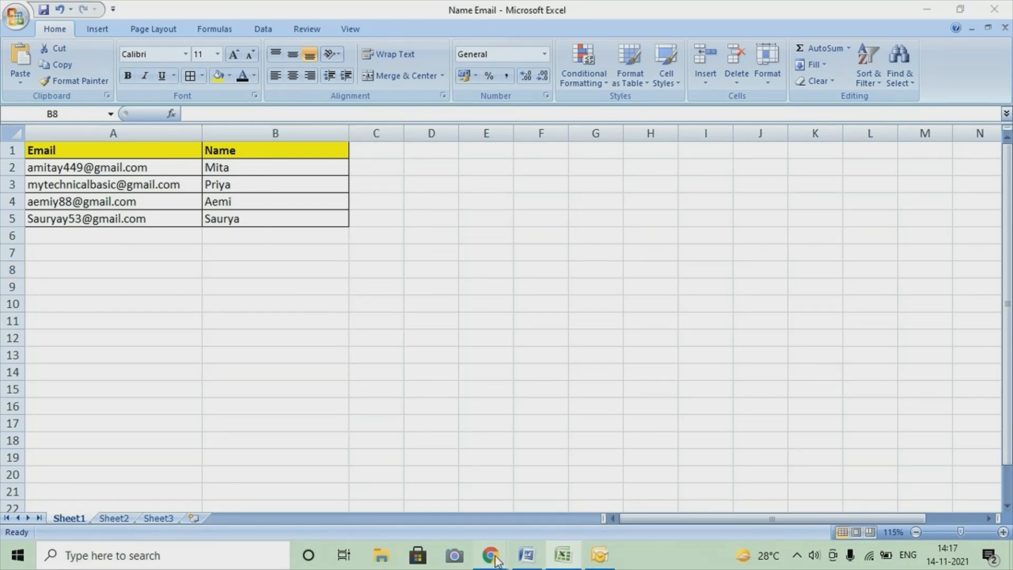
mouse_move(490, 555)
left_click(429, 496)
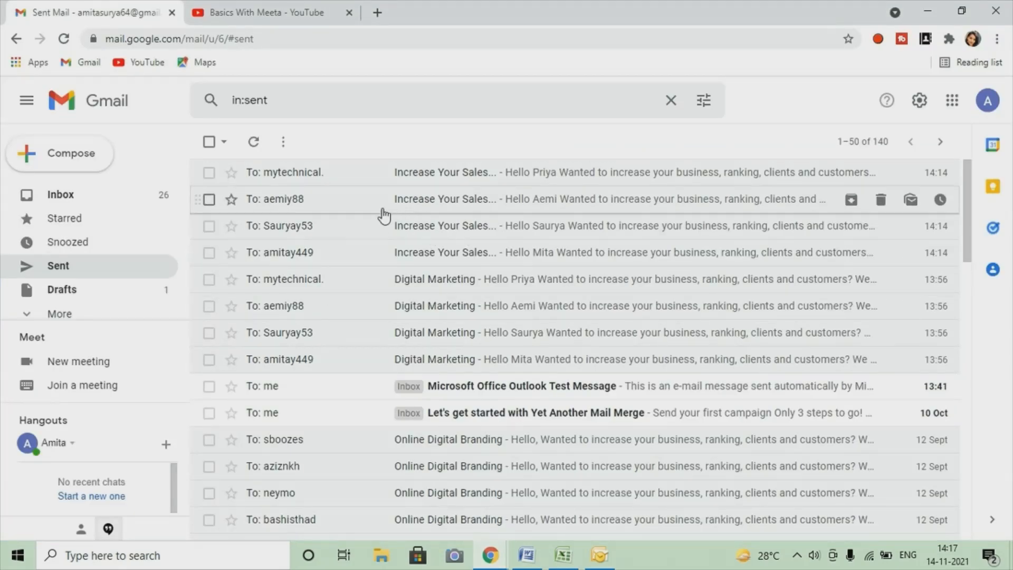
left_click(460, 210)
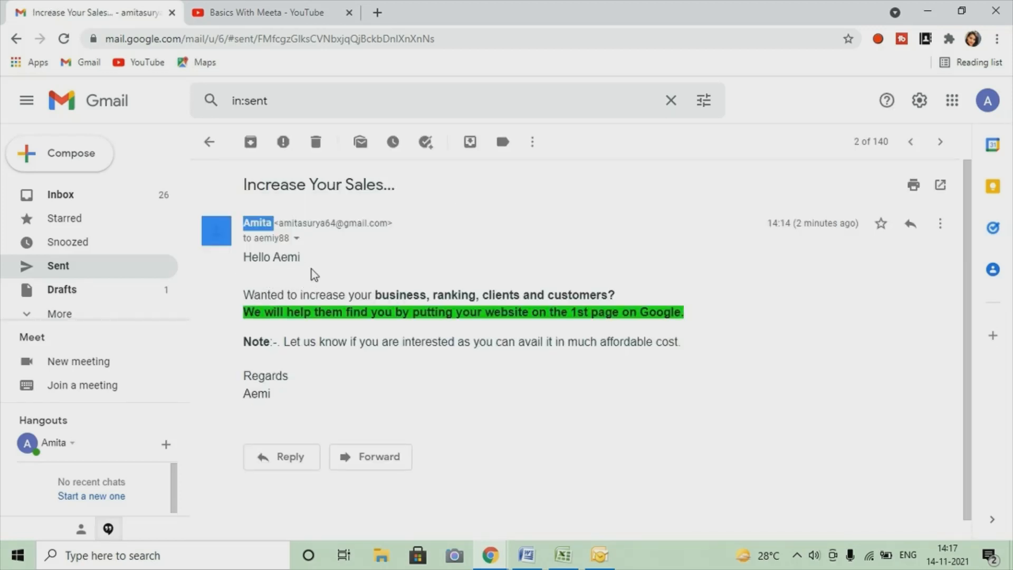
Review the Excel recipient list, the Word merge letter, Outlook's Outbox and the open sent message in Gmail once more
left_click(563, 555)
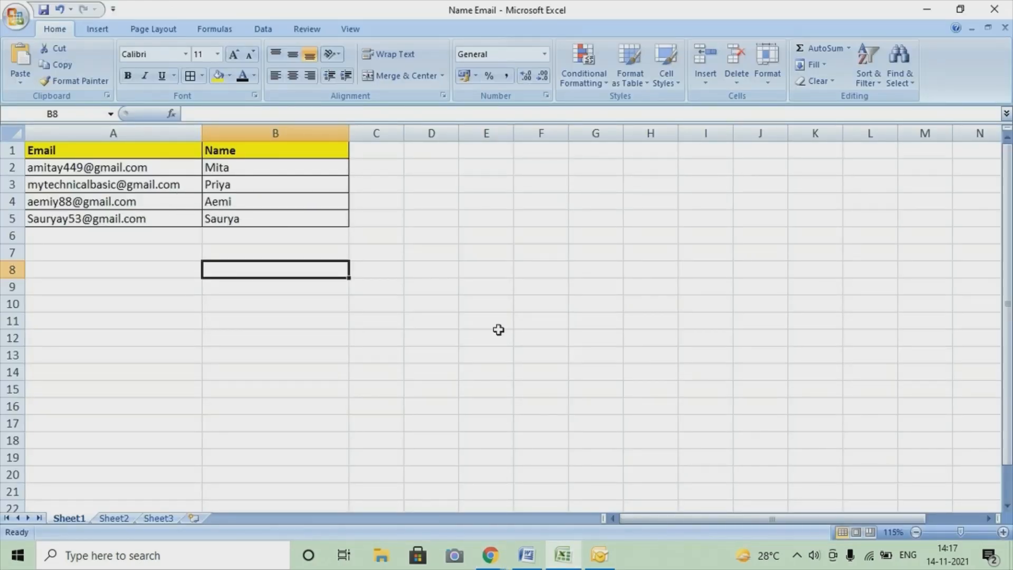
left_click(526, 554)
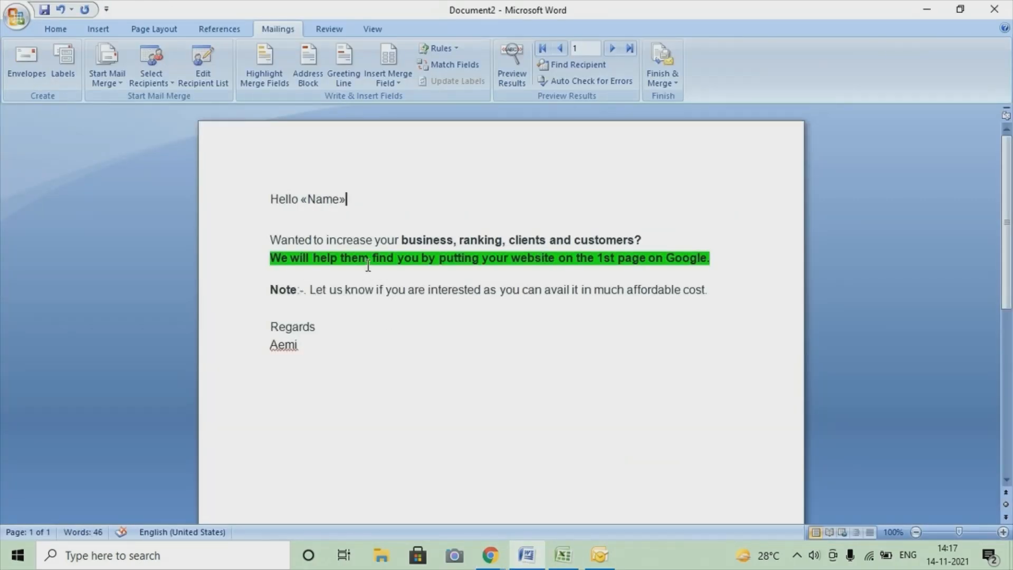
left_click(563, 558)
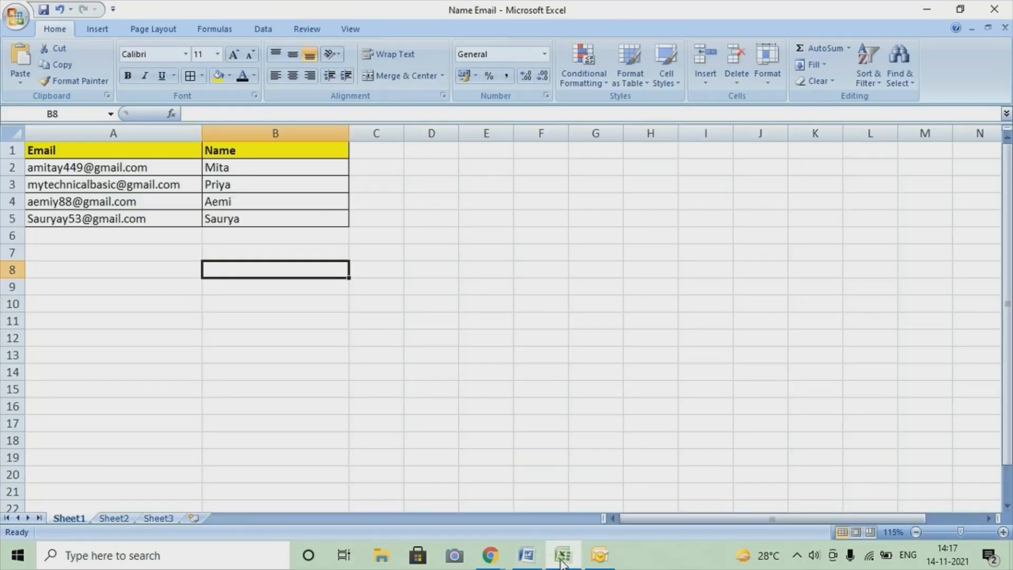
left_click(588, 563)
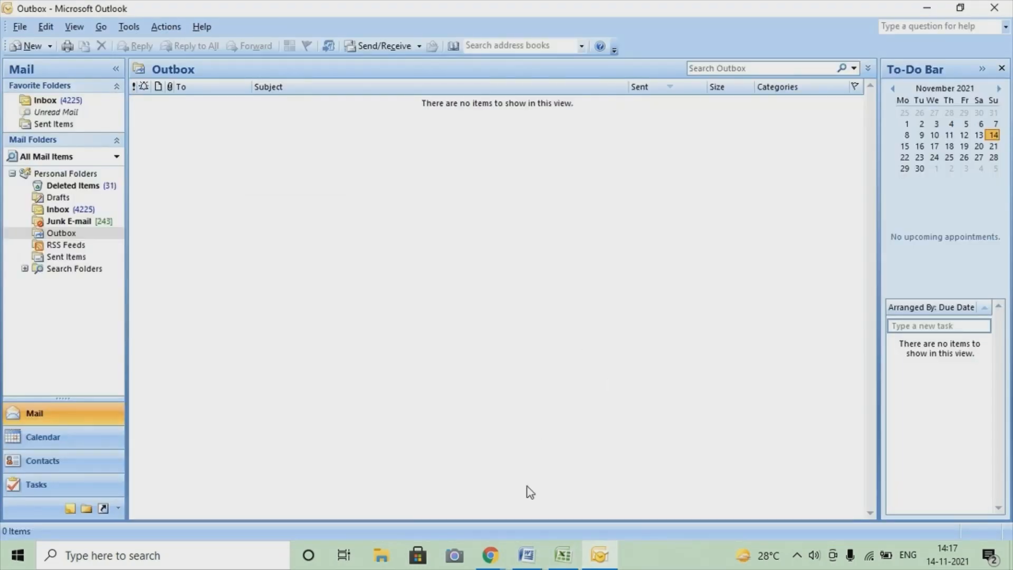
mouse_move(489, 556)
left_click(437, 507)
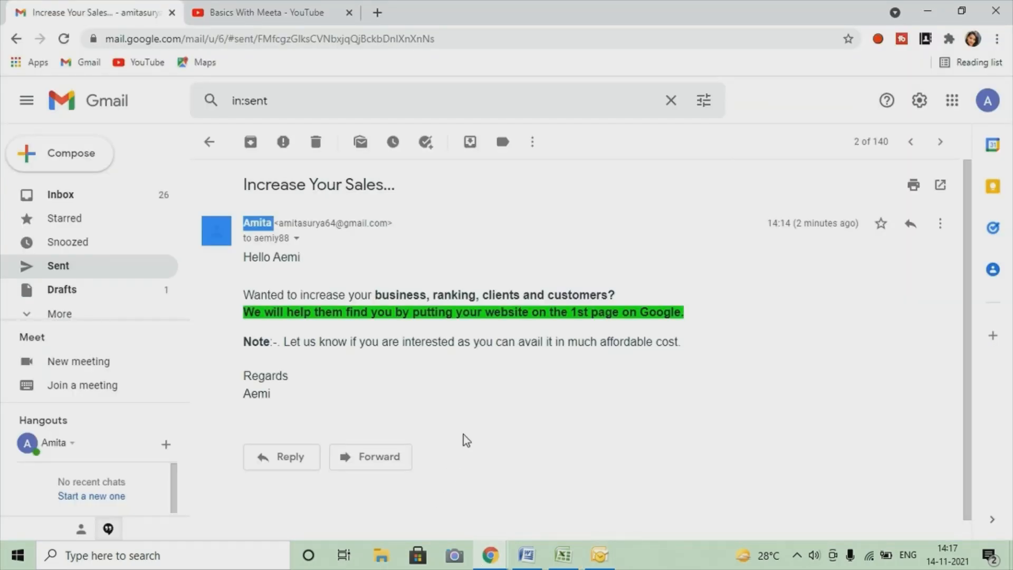
left_click(596, 558)
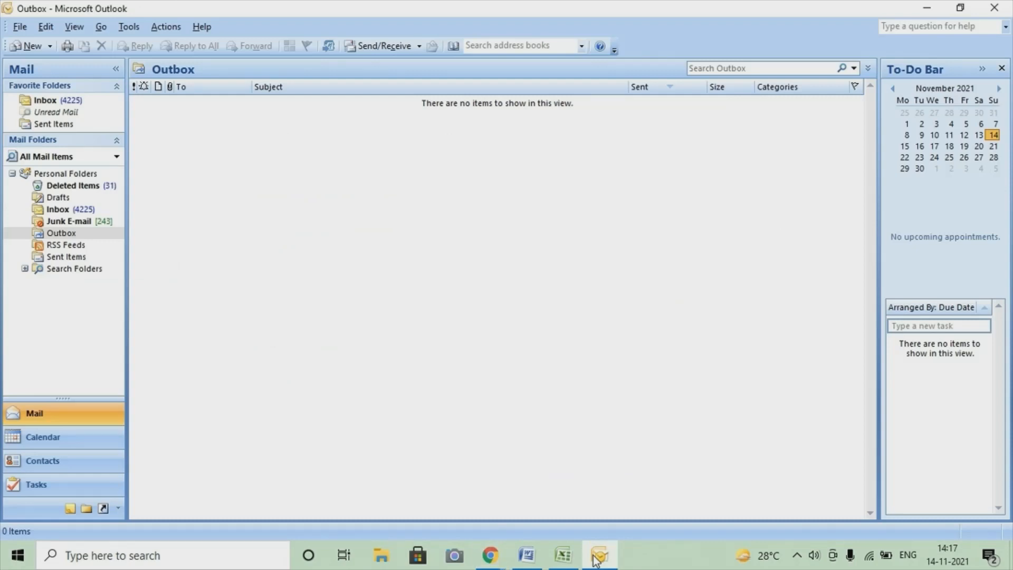
mouse_move(492, 553)
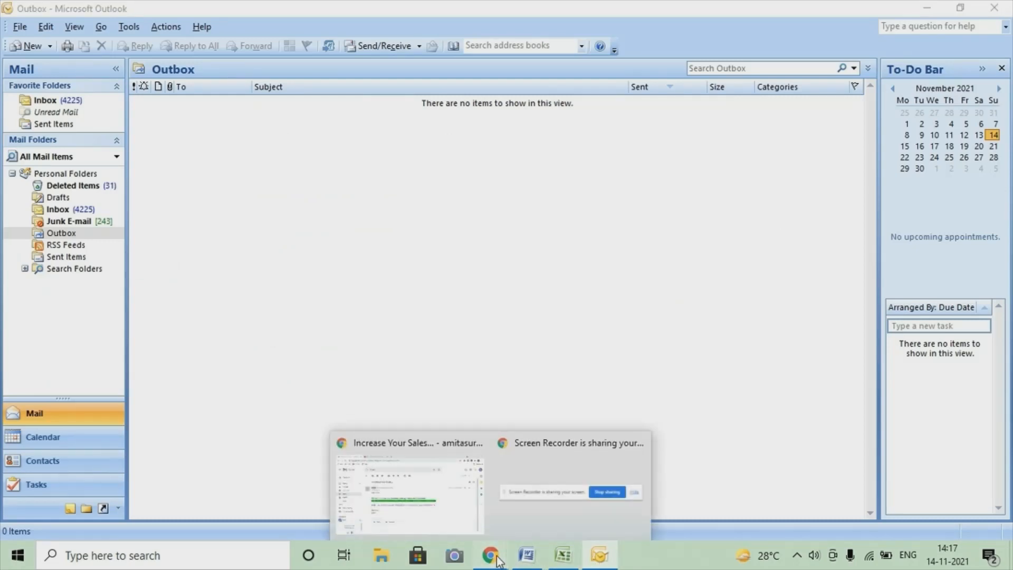
left_click(443, 509)
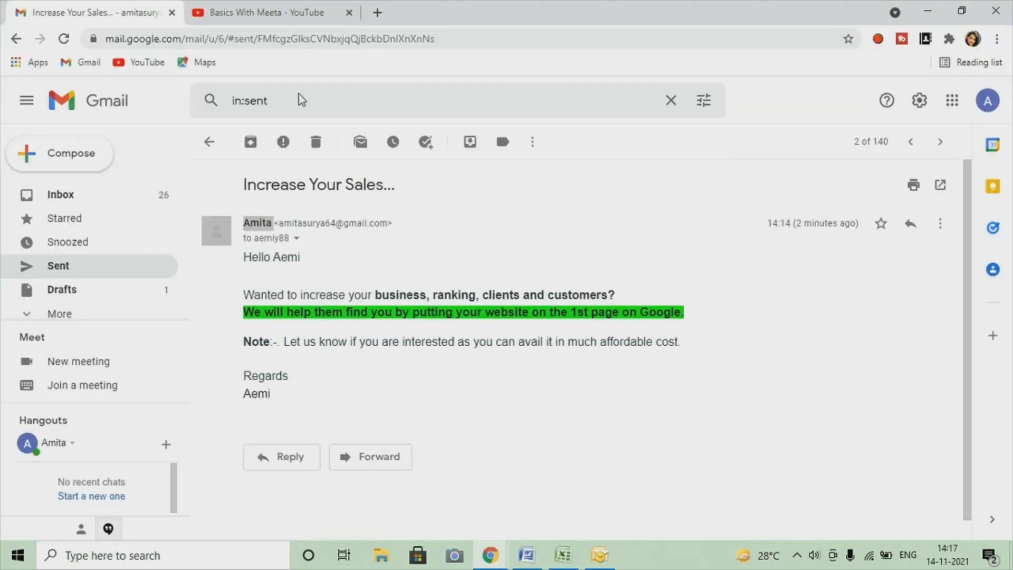
left_click(335, 7)
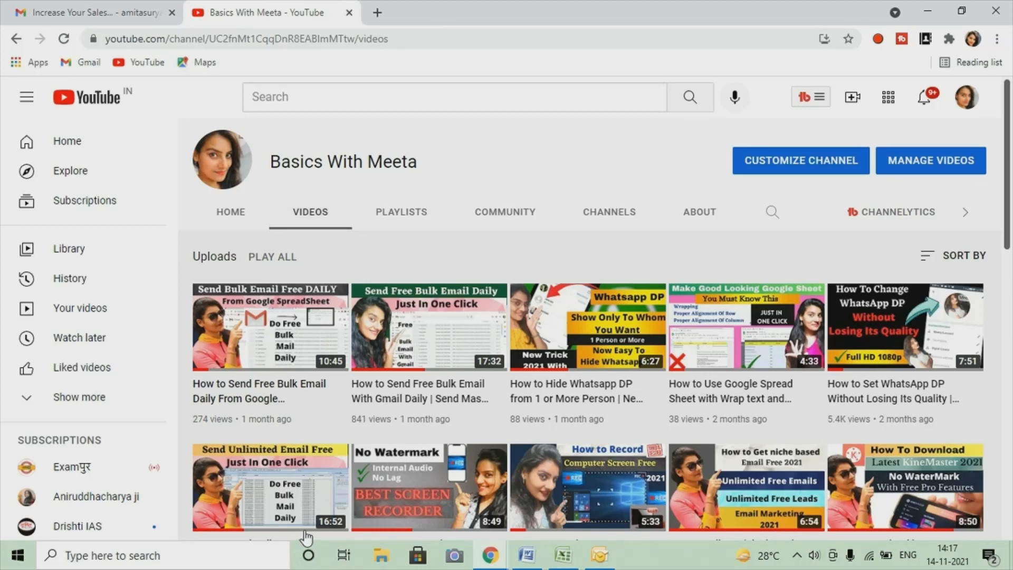
scroll(237, 343, "down", 3)
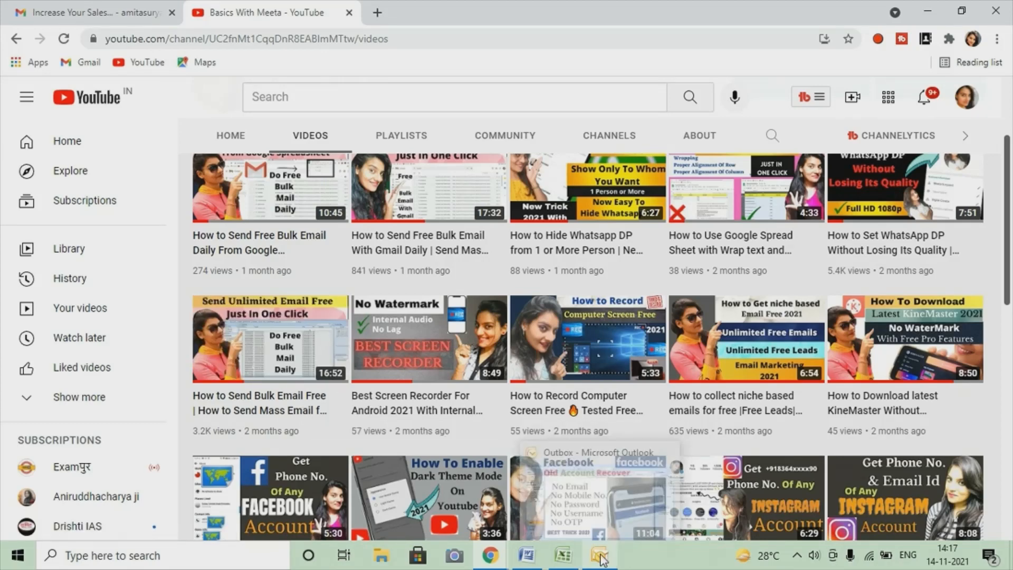
mouse_move(601, 558)
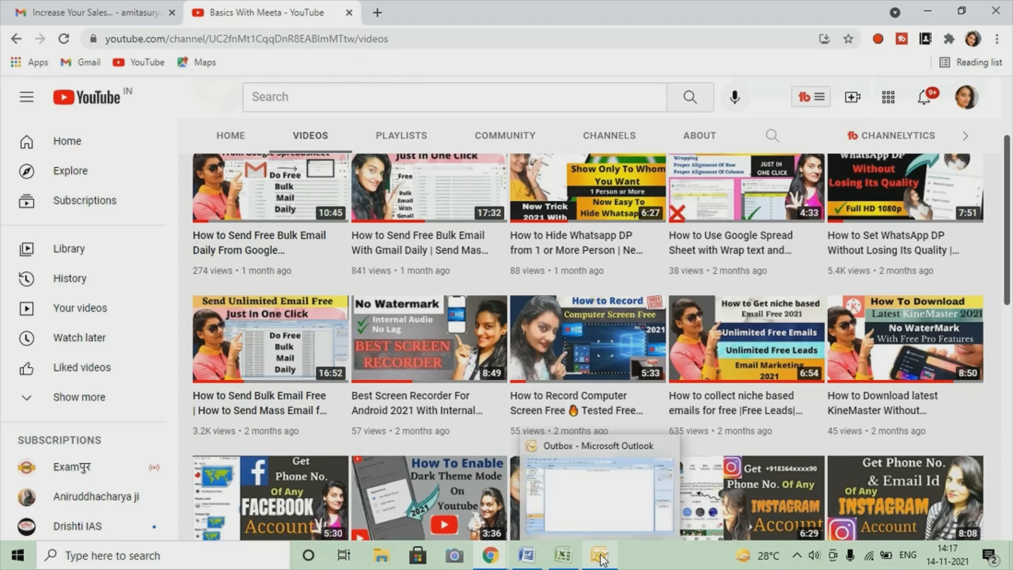